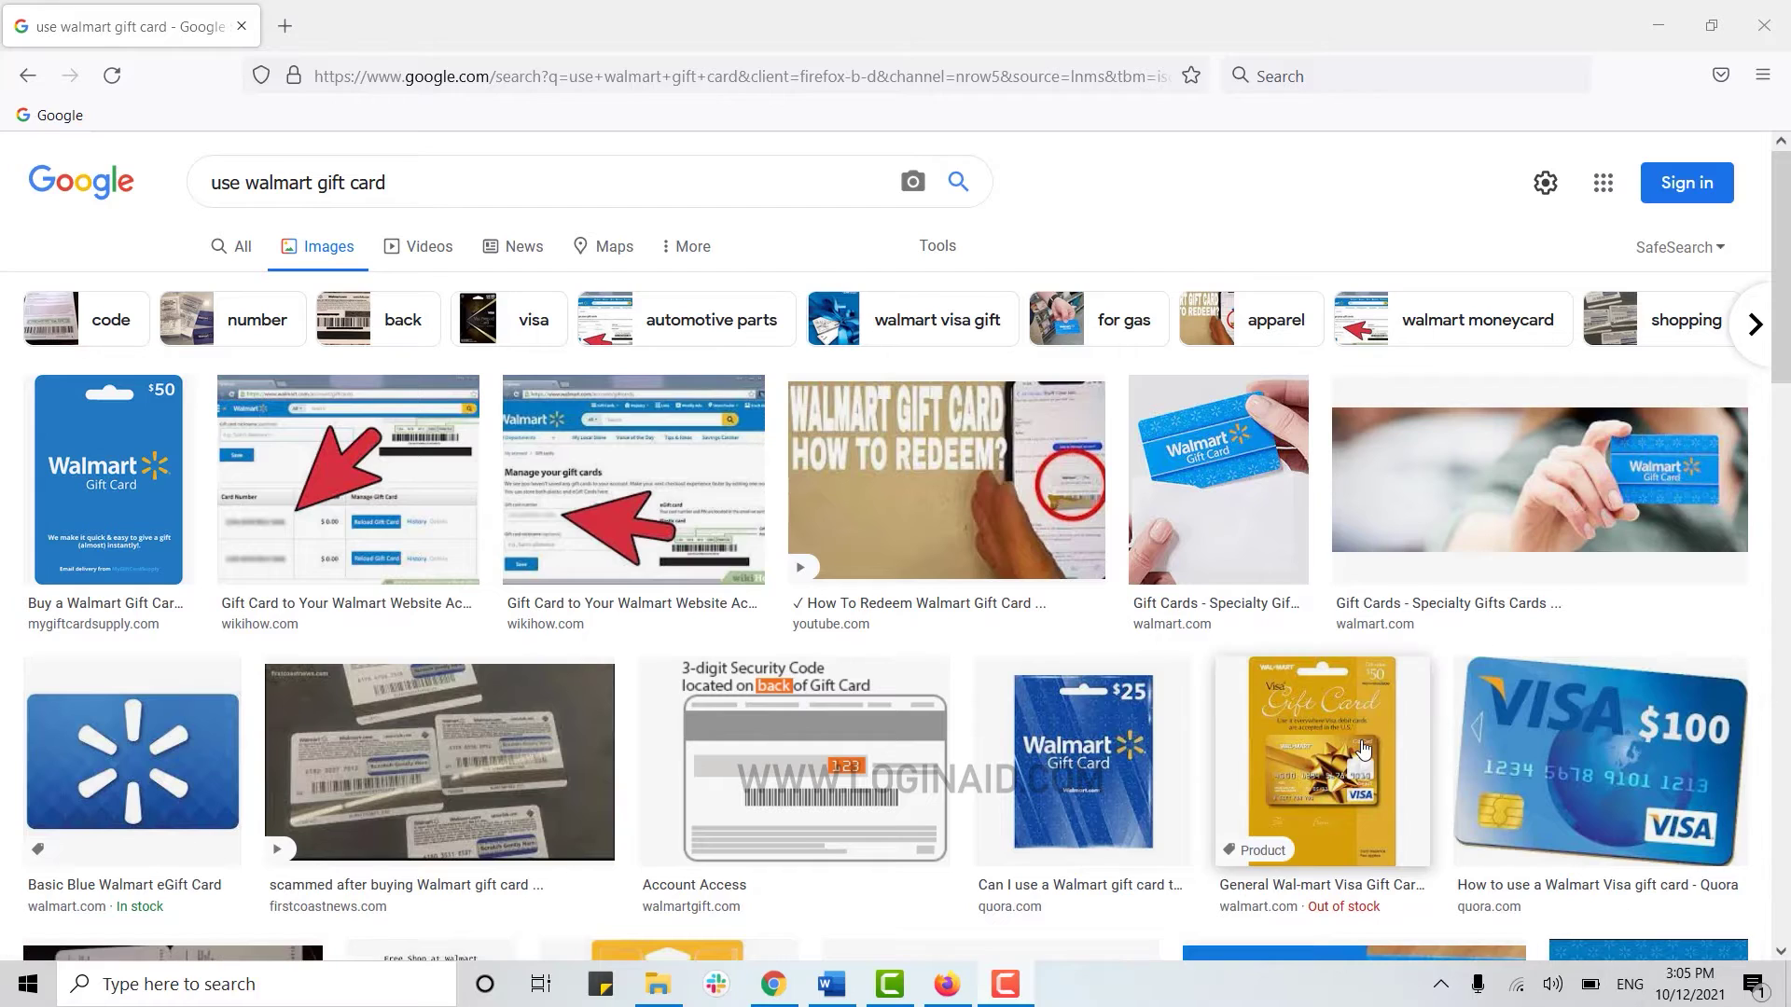
# Load walmart.com in a new Firefox tab, reaching the 'Robot or human?' check.
pyautogui.click(284, 25)
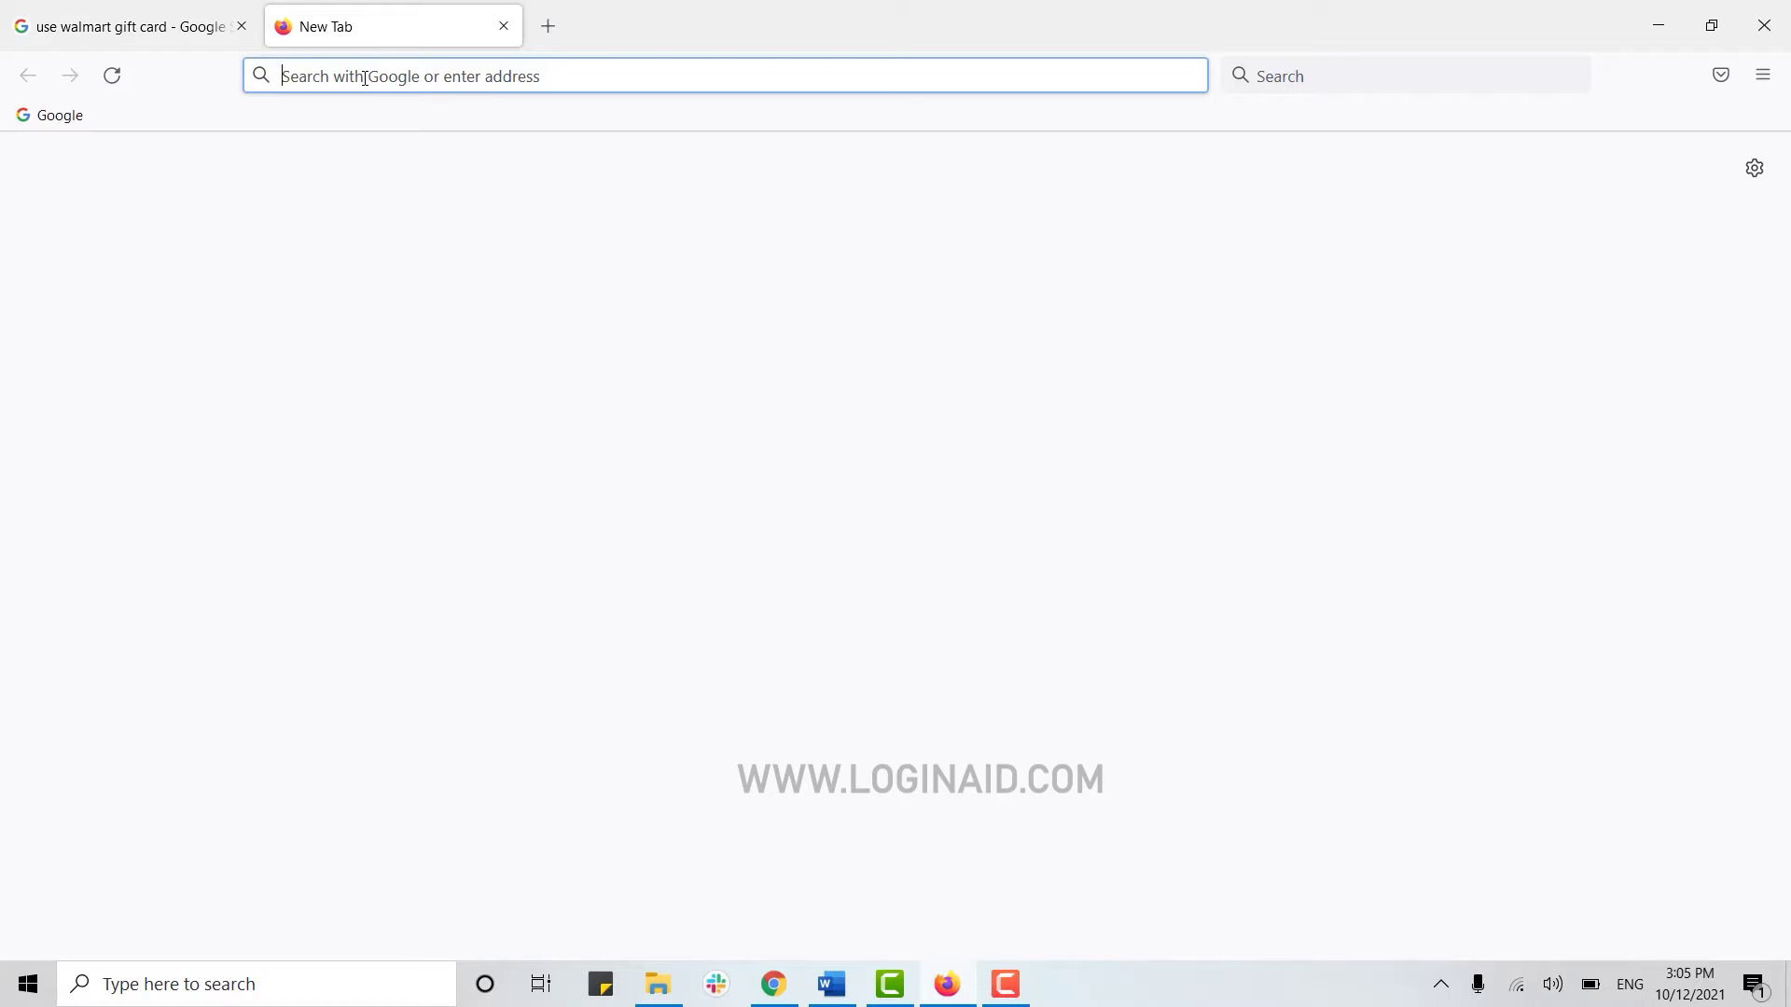
pyautogui.write('walmart.c')
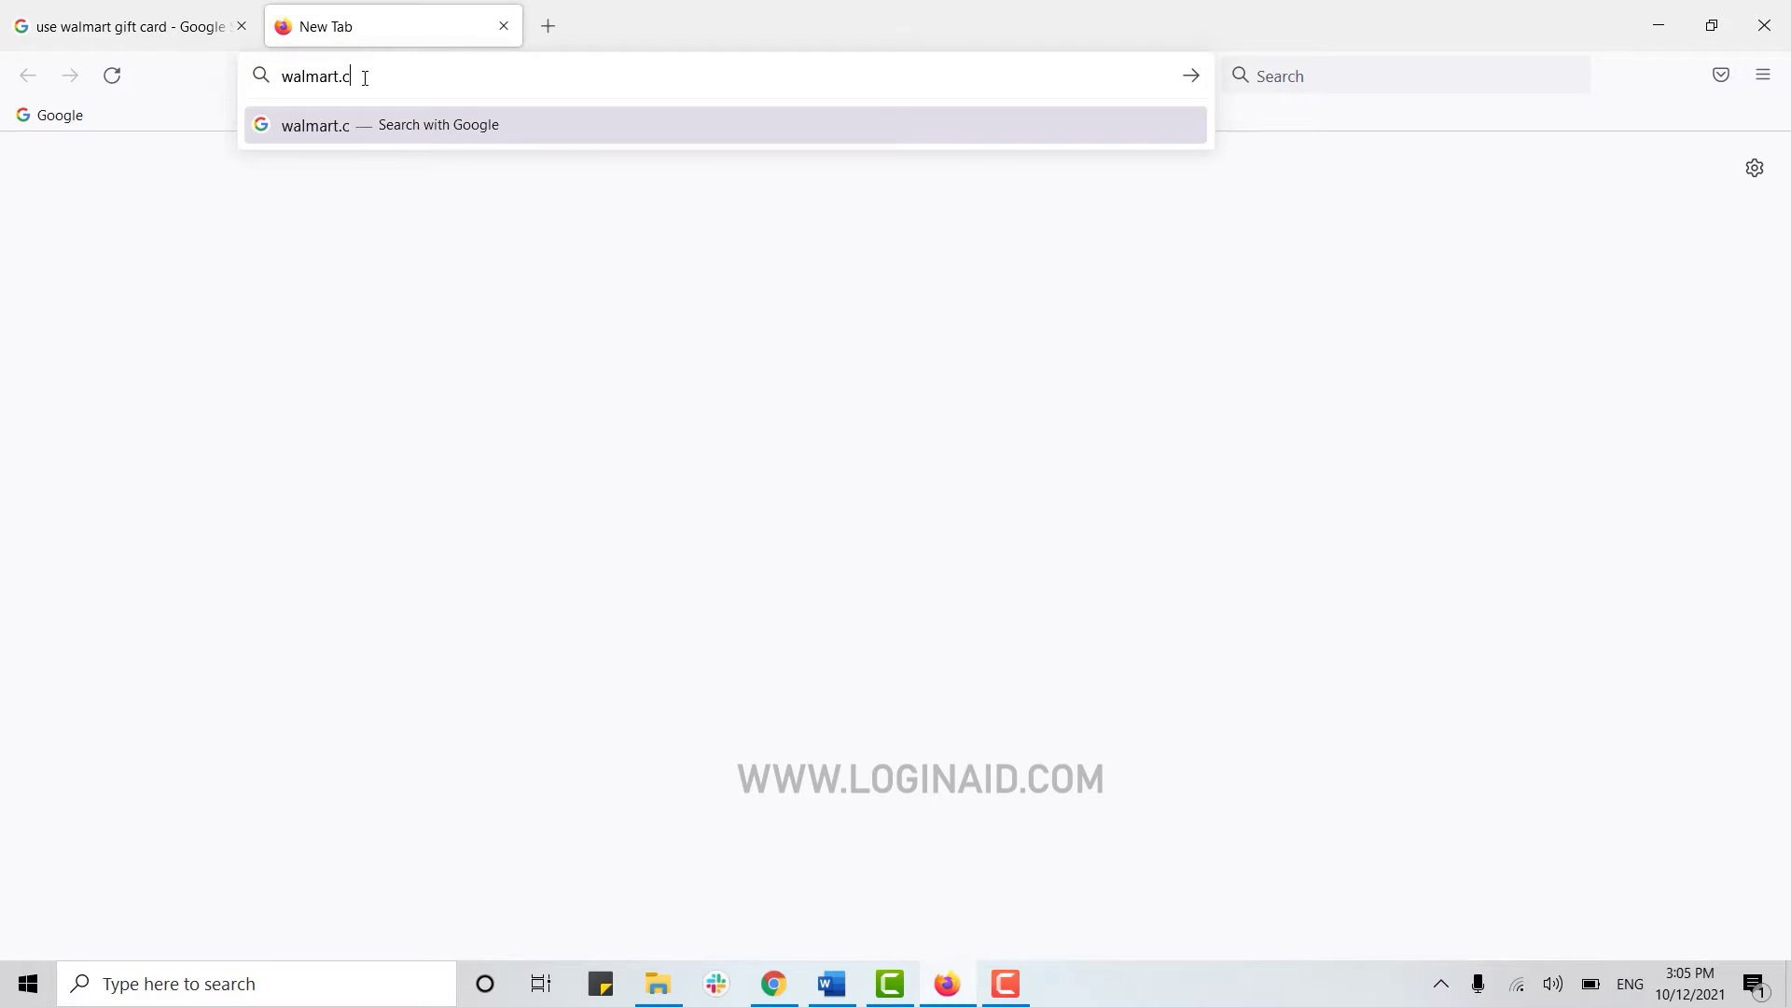
pyautogui.write('om')
pyautogui.press('Return')
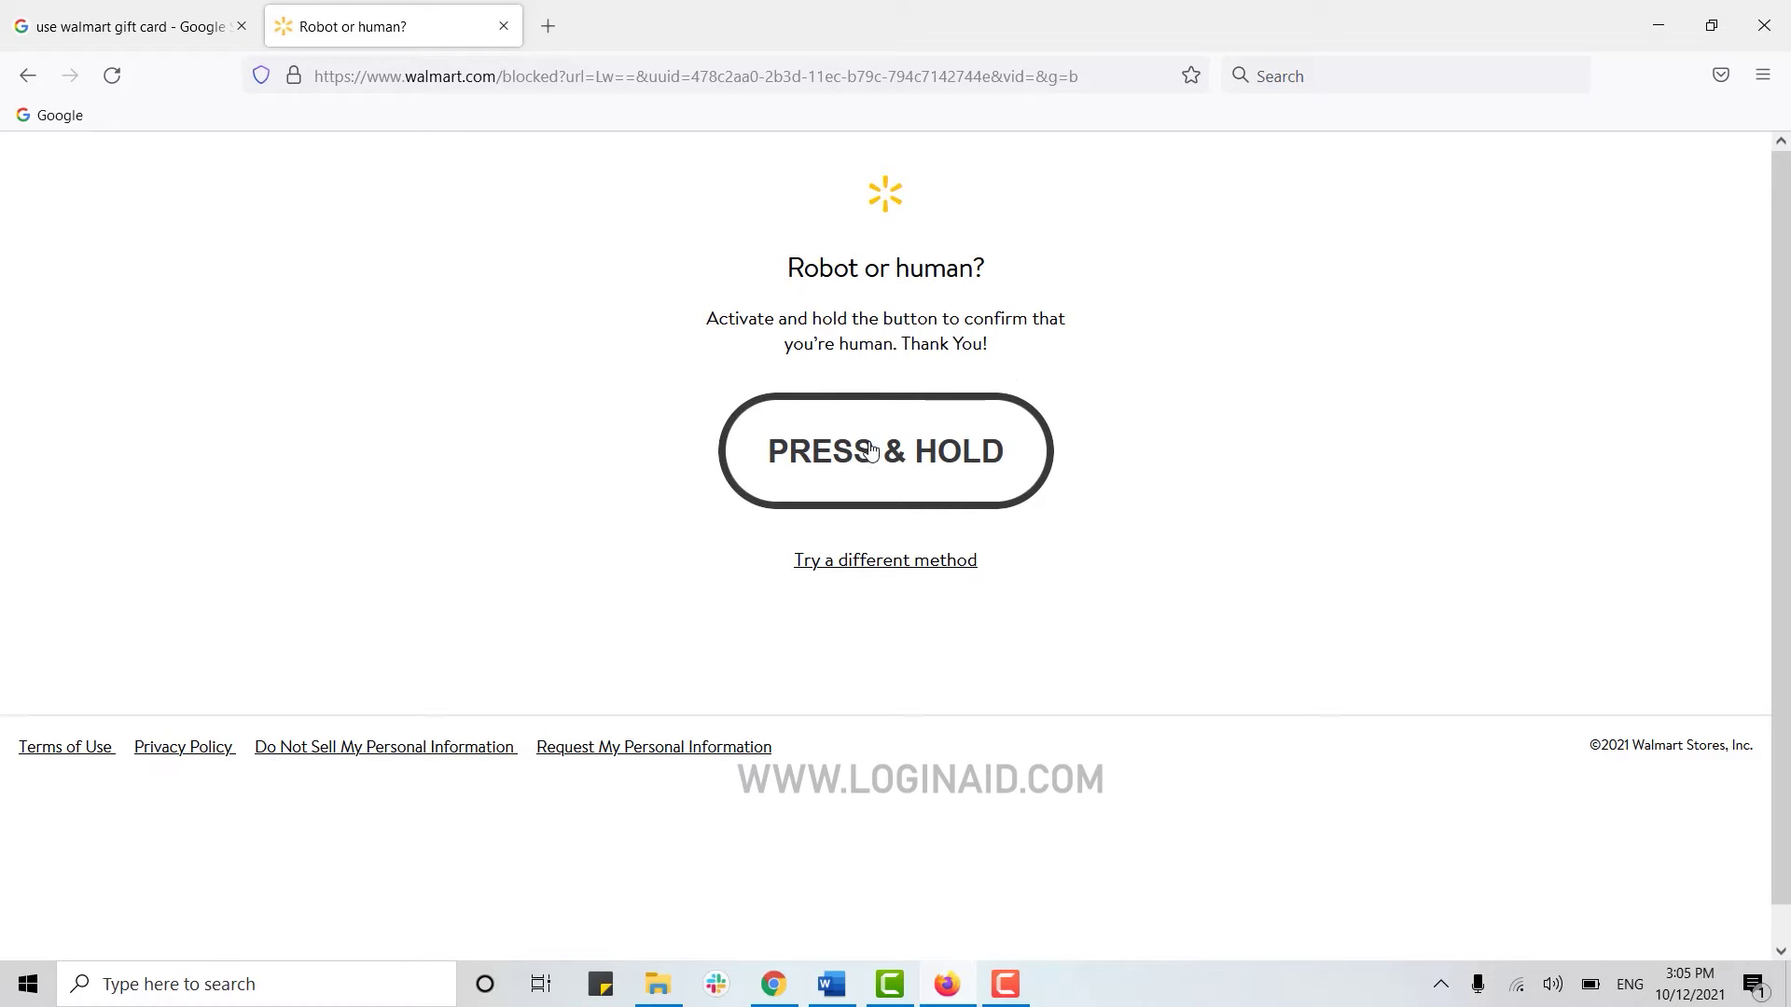
# Pass Walmart's 'Robot or human?' check with the PRESS & HOLD button.
pyautogui.moveTo(870, 451); pyautogui.dragTo(877, 448)
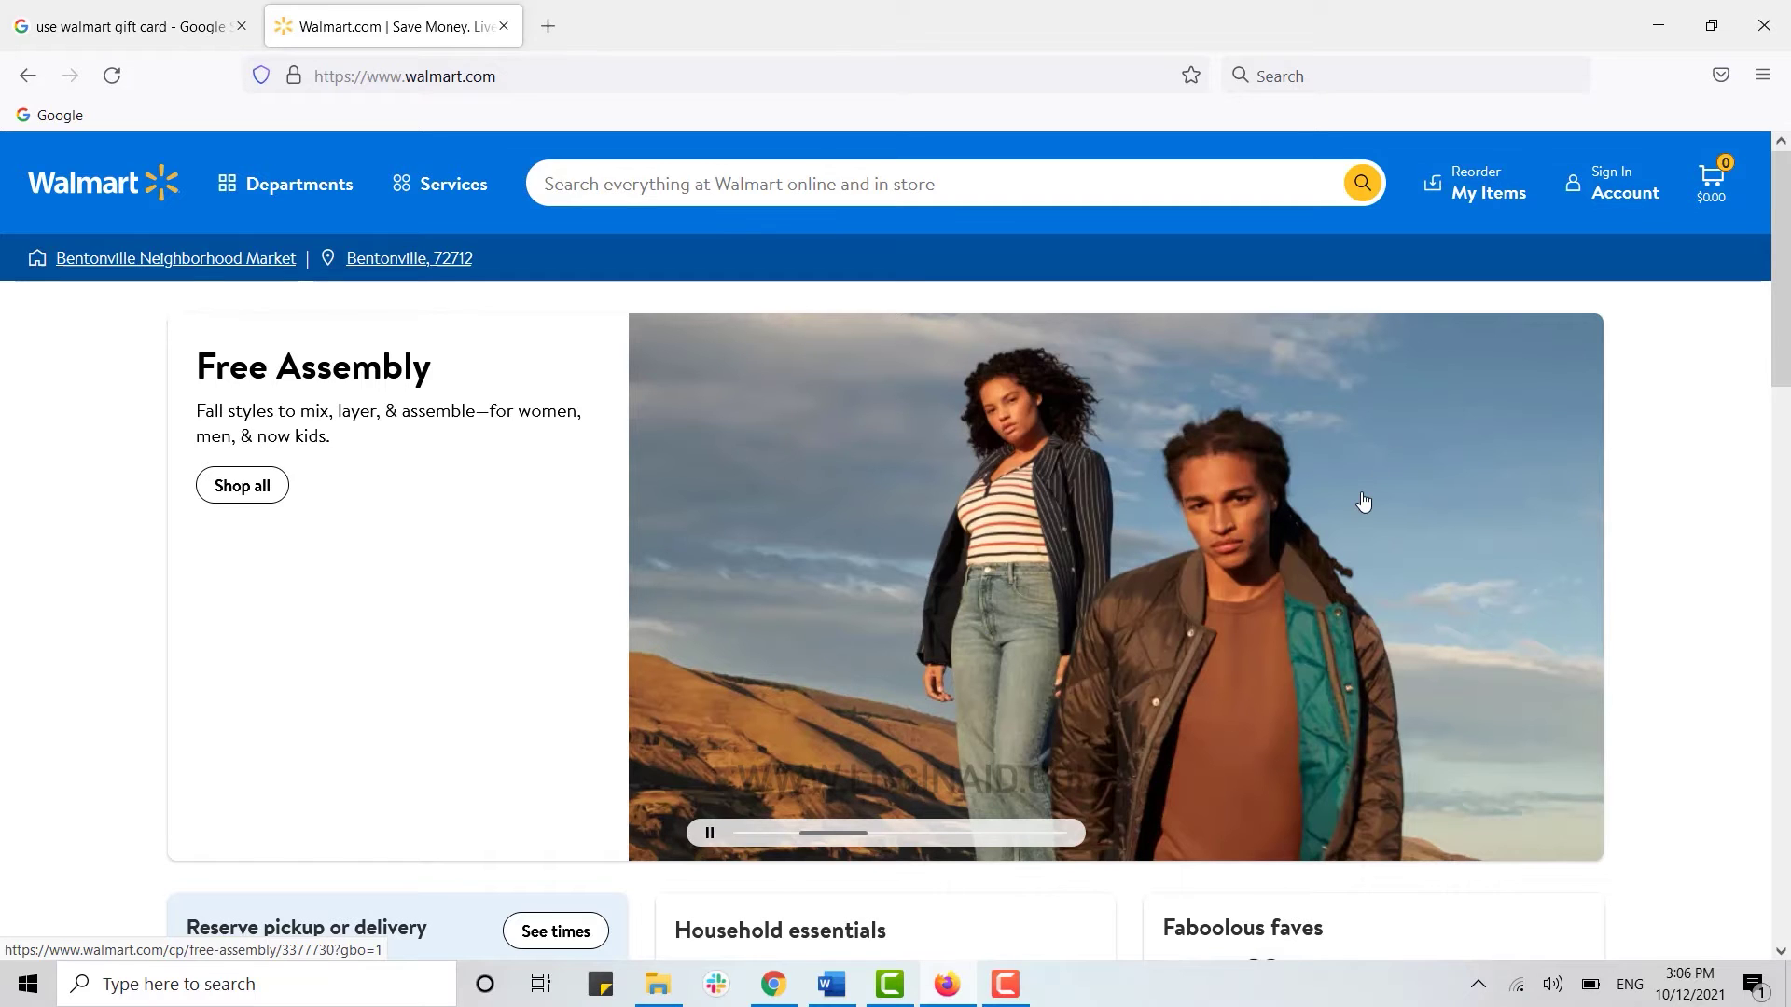
# Sign in to the Walmart account through Account > Sign in with email and password.
pyautogui.click(1609, 184)
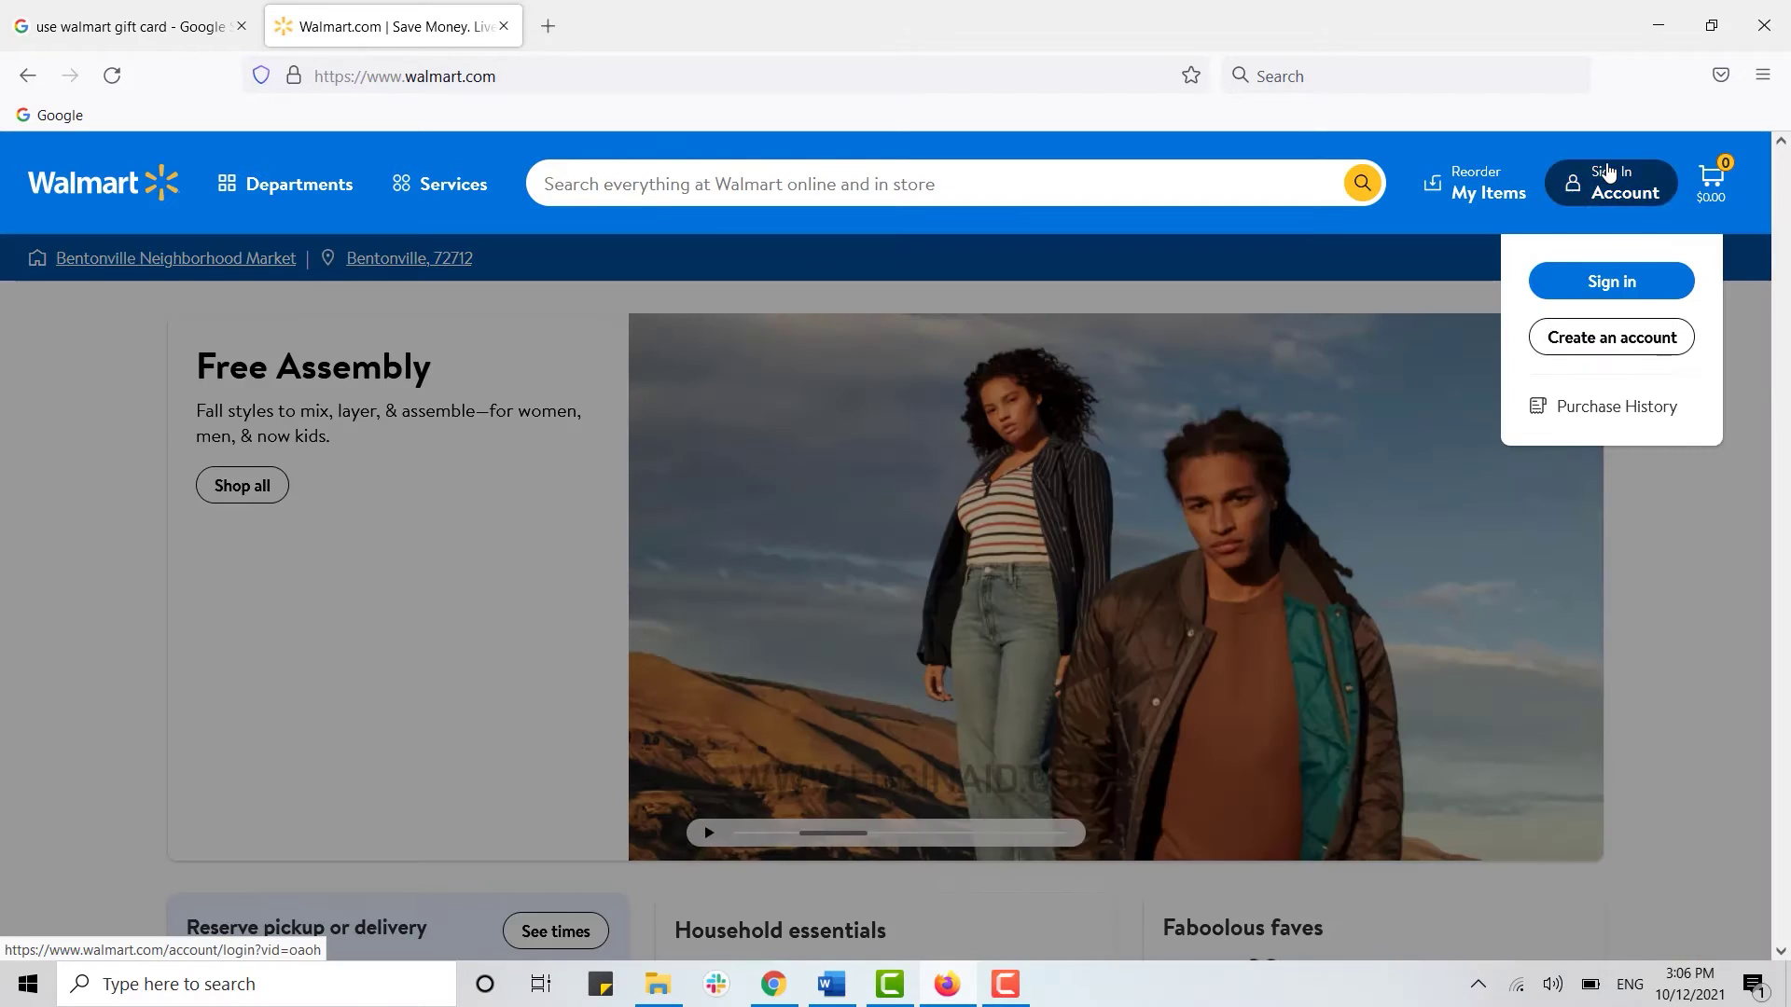
pyautogui.click(1612, 281)
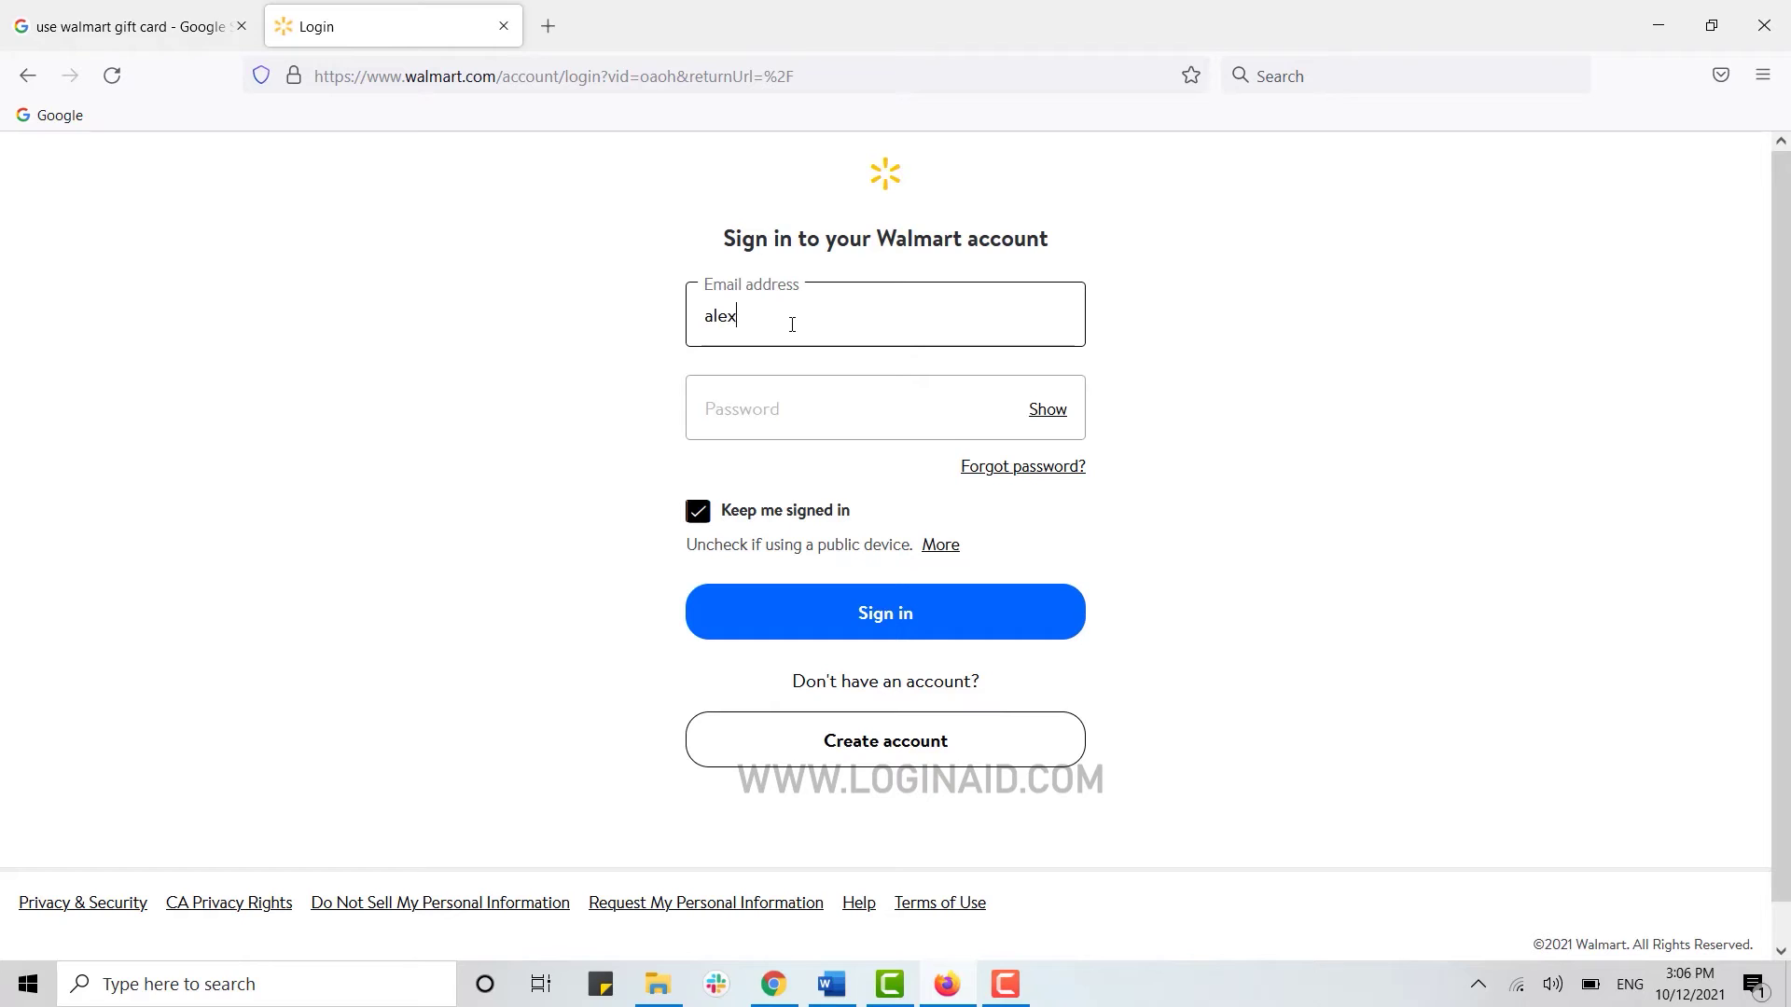
pyautogui.click(787, 408)
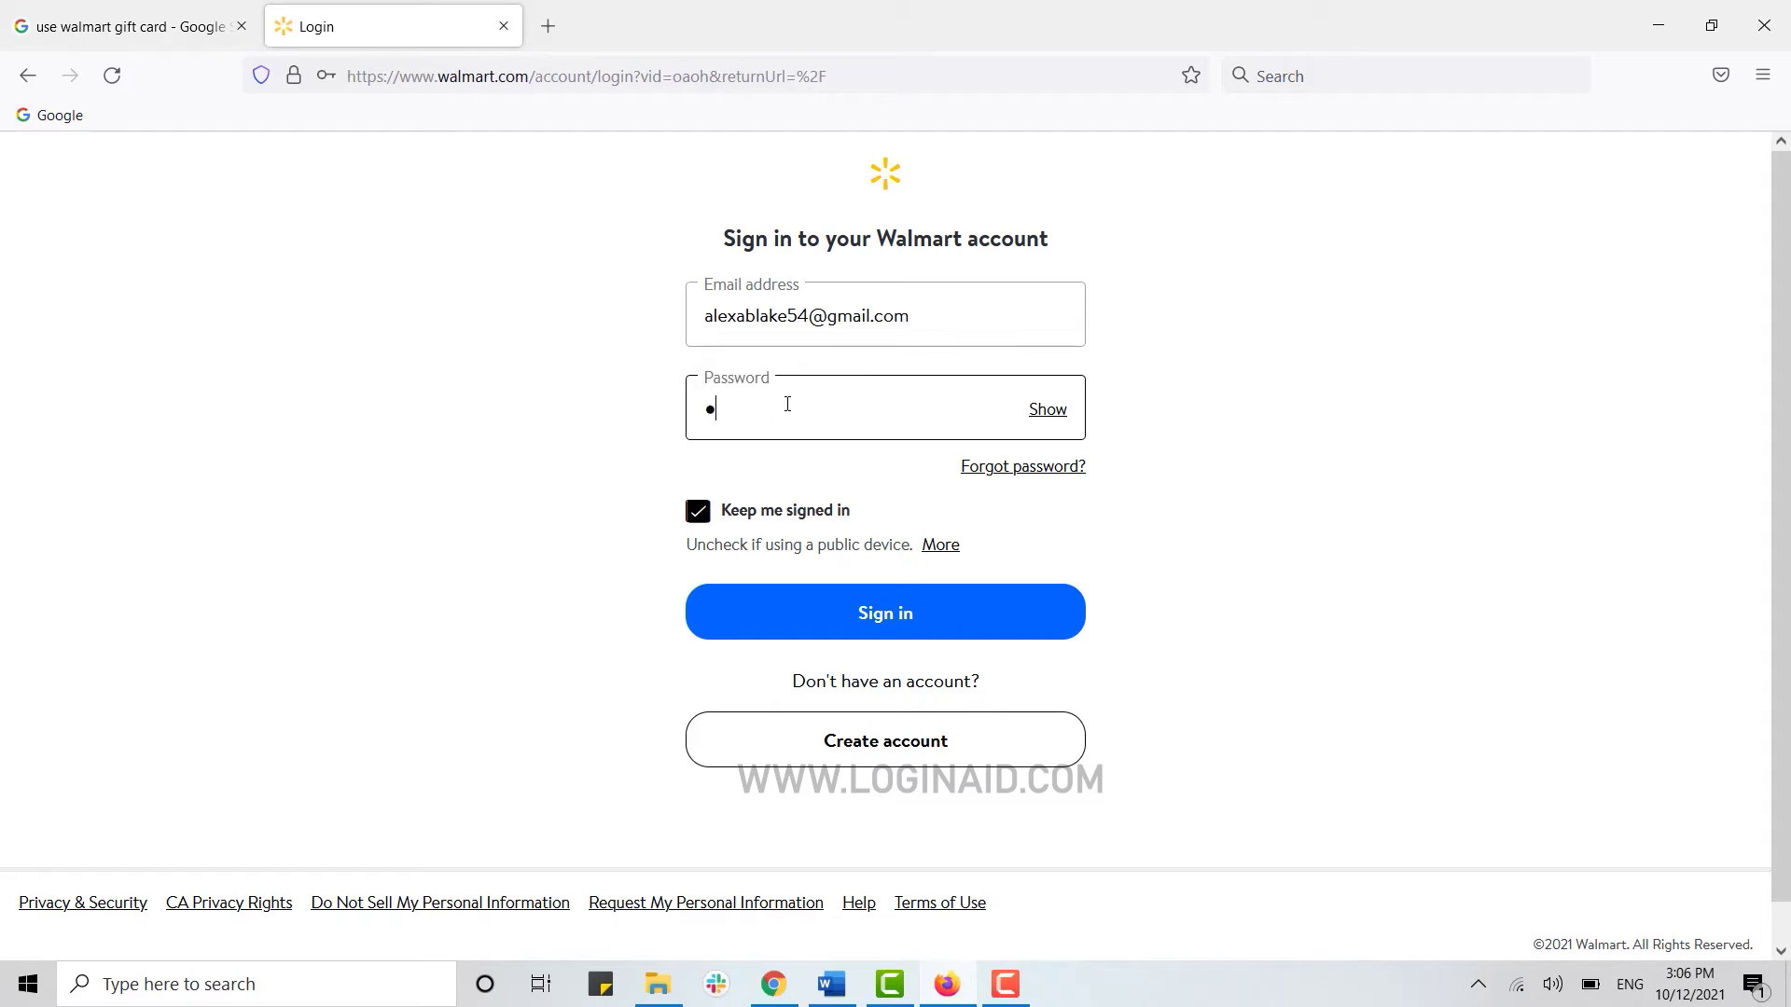
pyautogui.write('password')
pyautogui.click(875, 613)
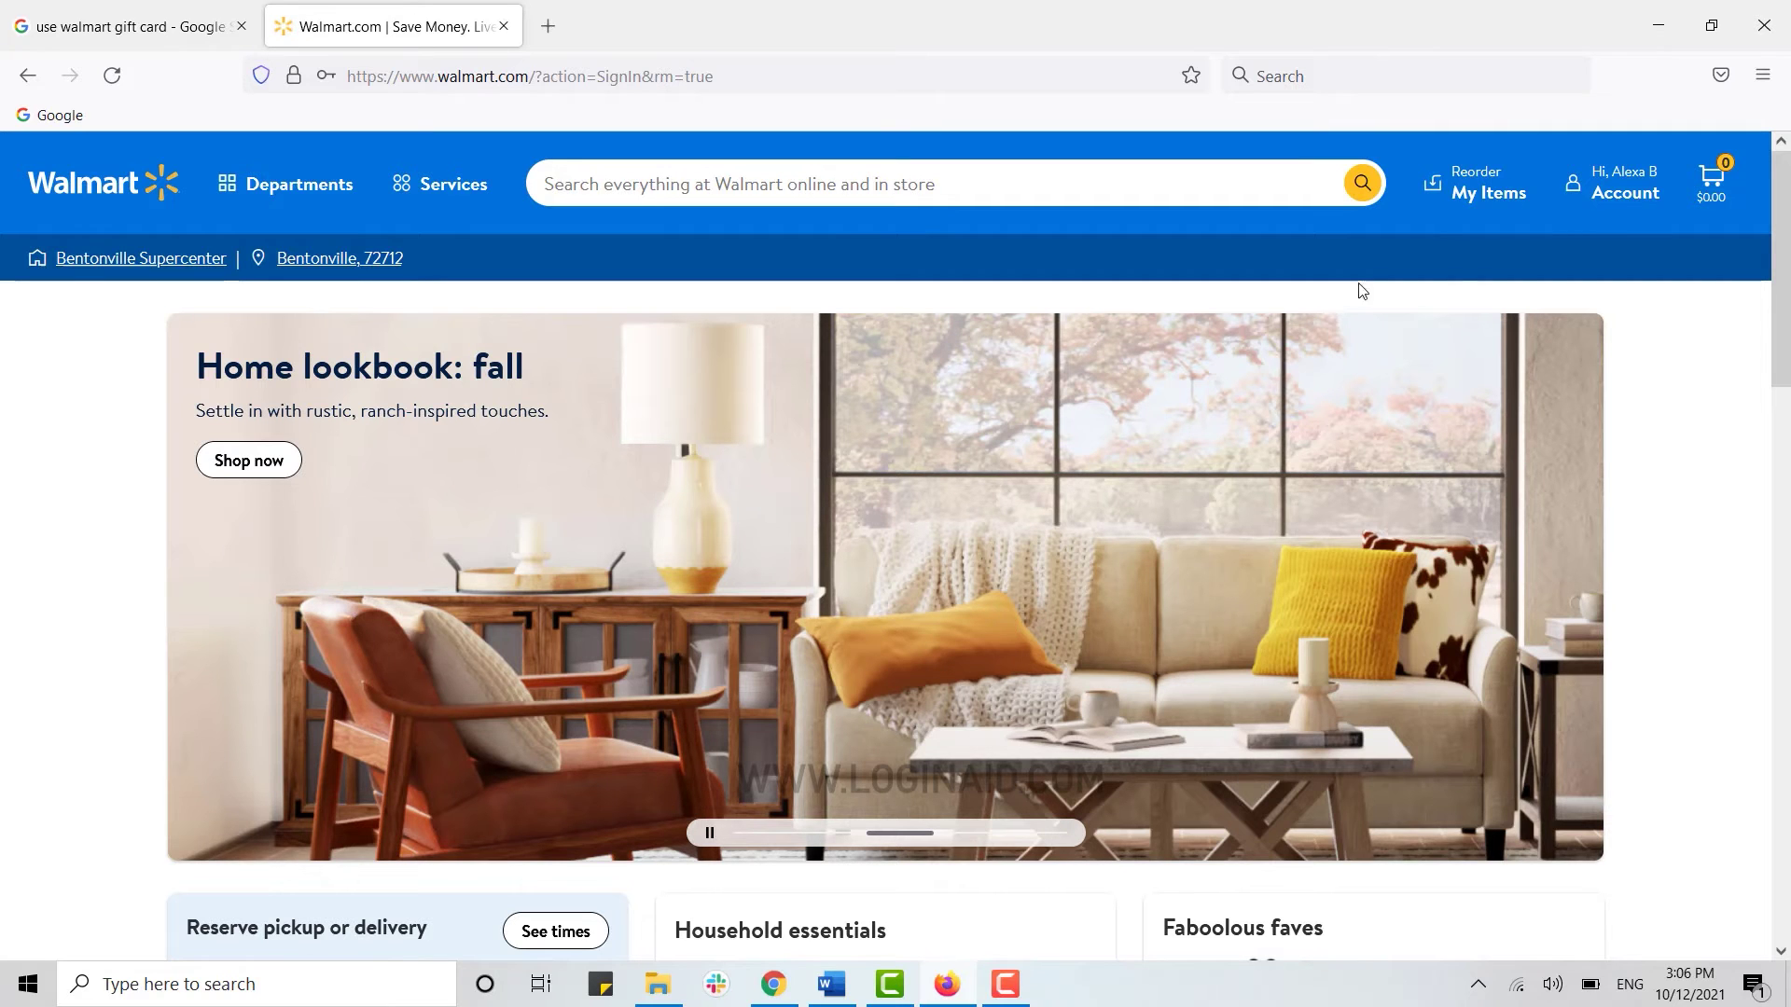
# Go to Account > Wallet and open the Gift card tile to add a gift card.
pyautogui.click(1626, 192)
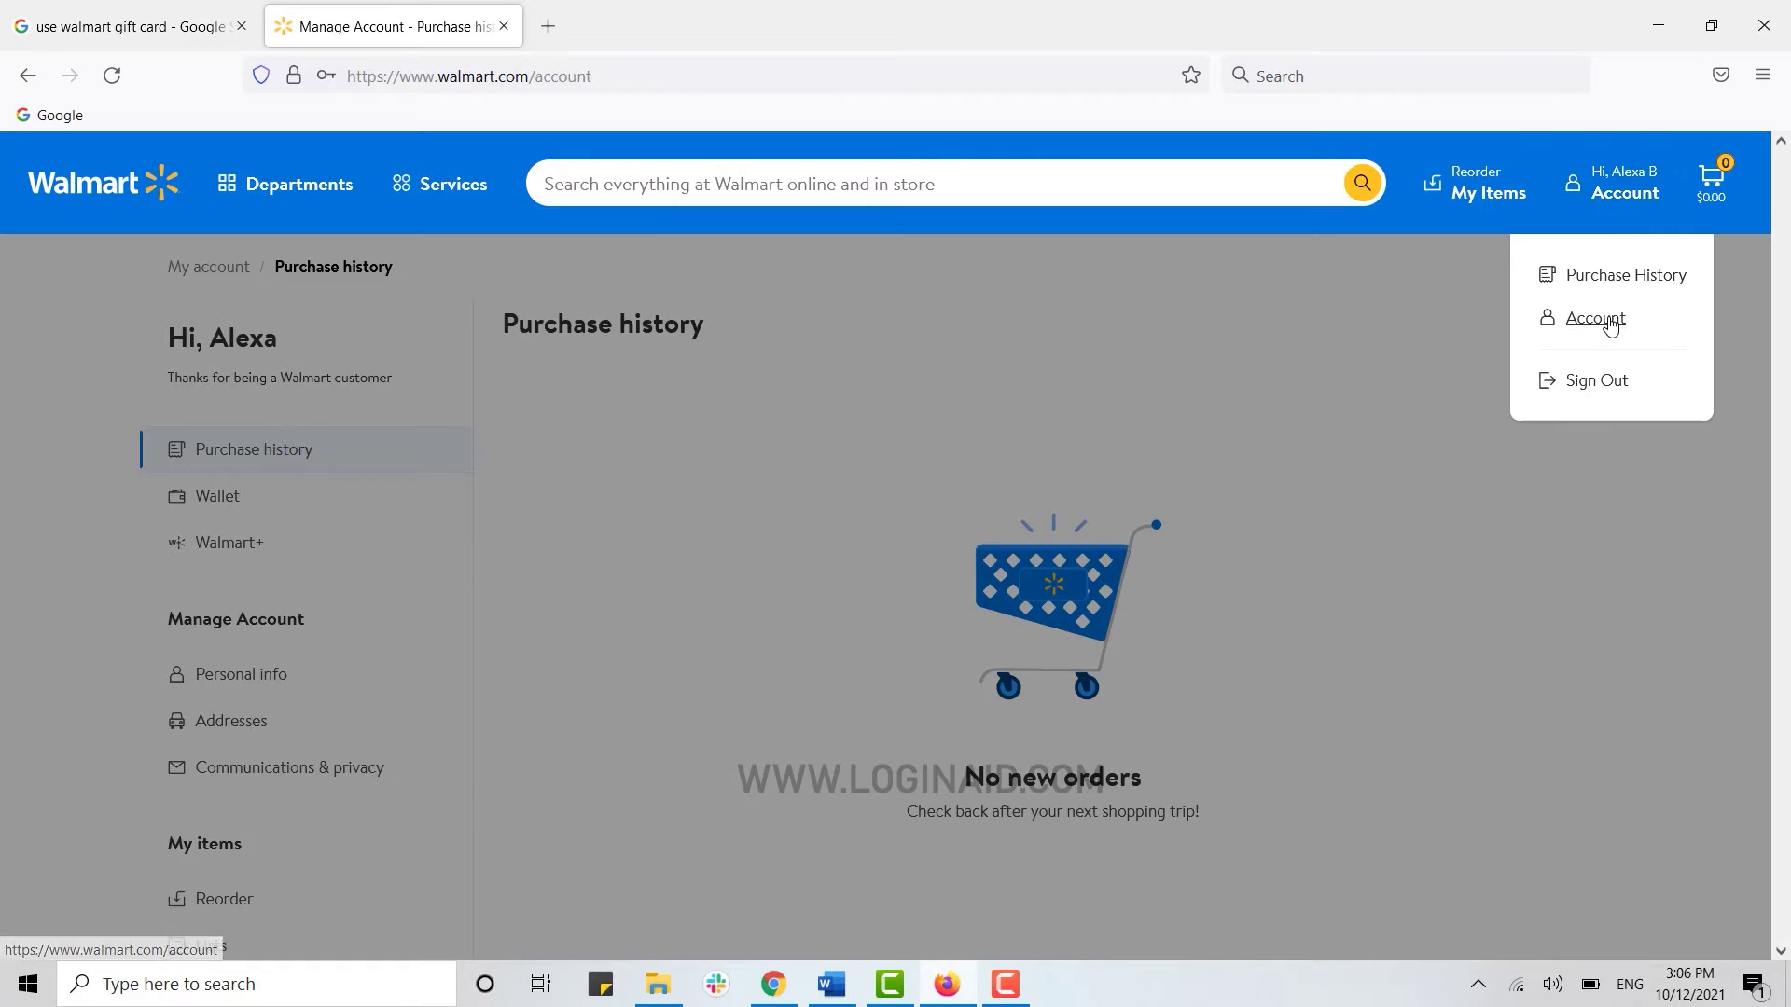
pyautogui.click(1595, 318)
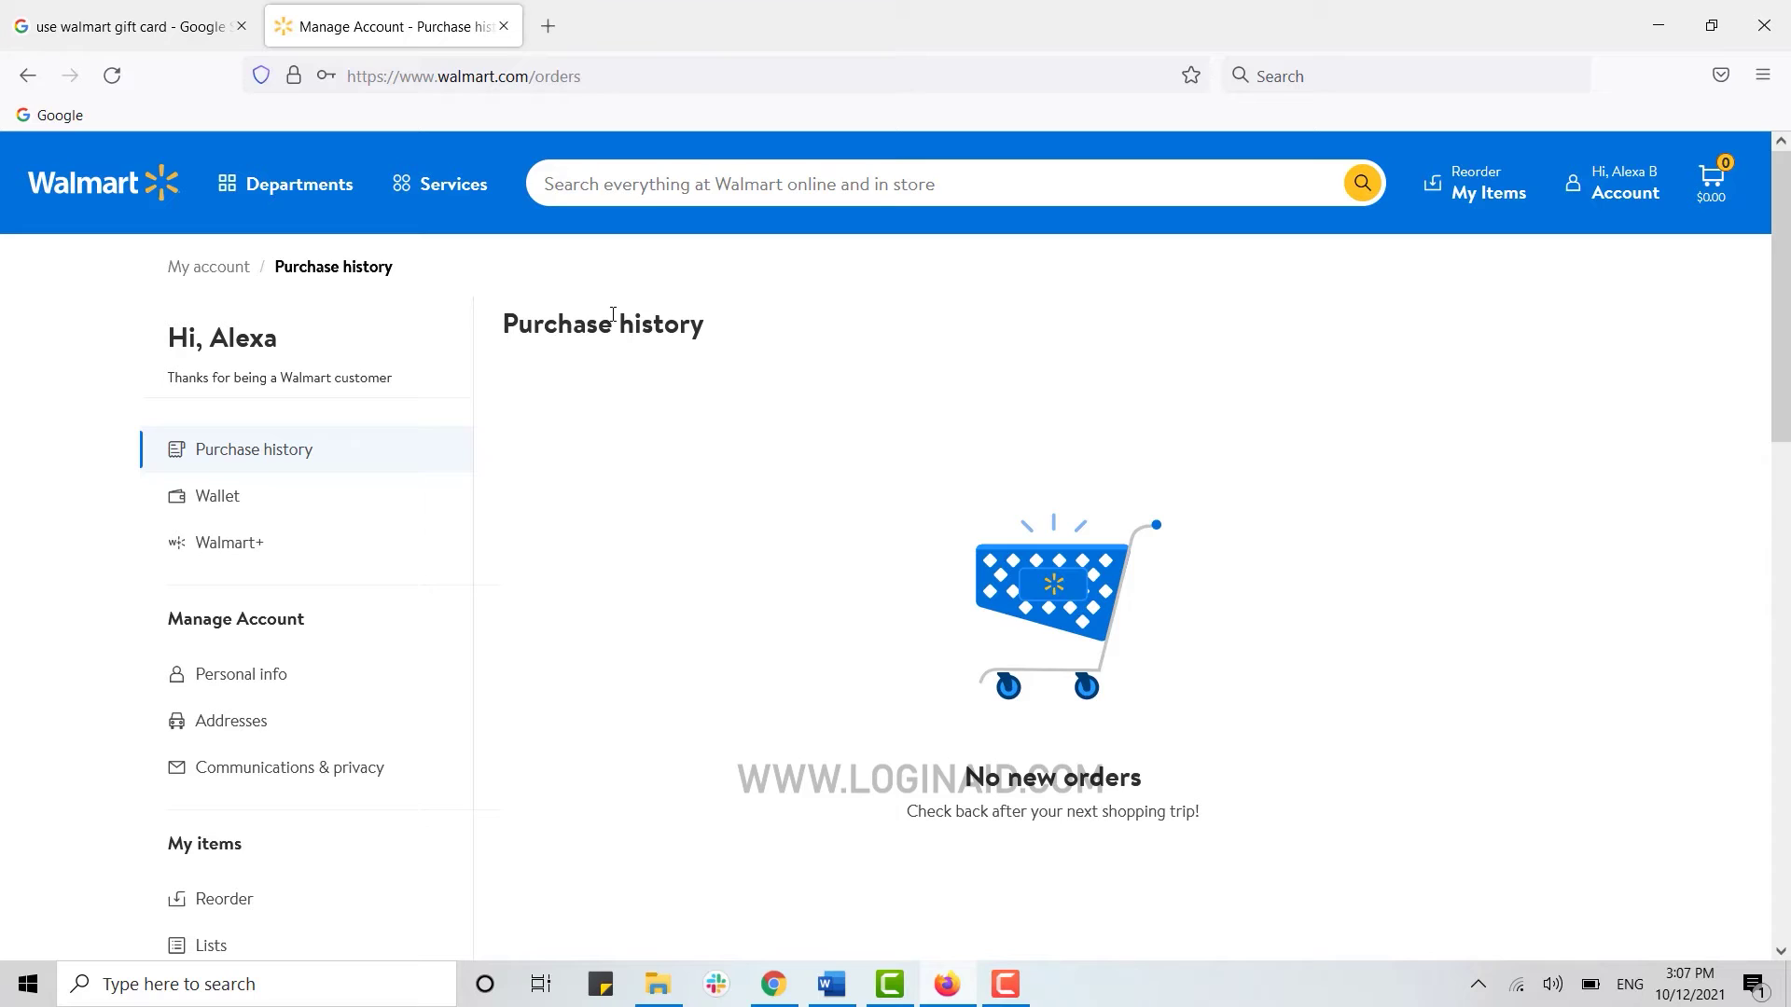
pyautogui.scroll(-1, 349, 532)
pyautogui.scroll(1, 350, 532)
pyautogui.click(218, 496)
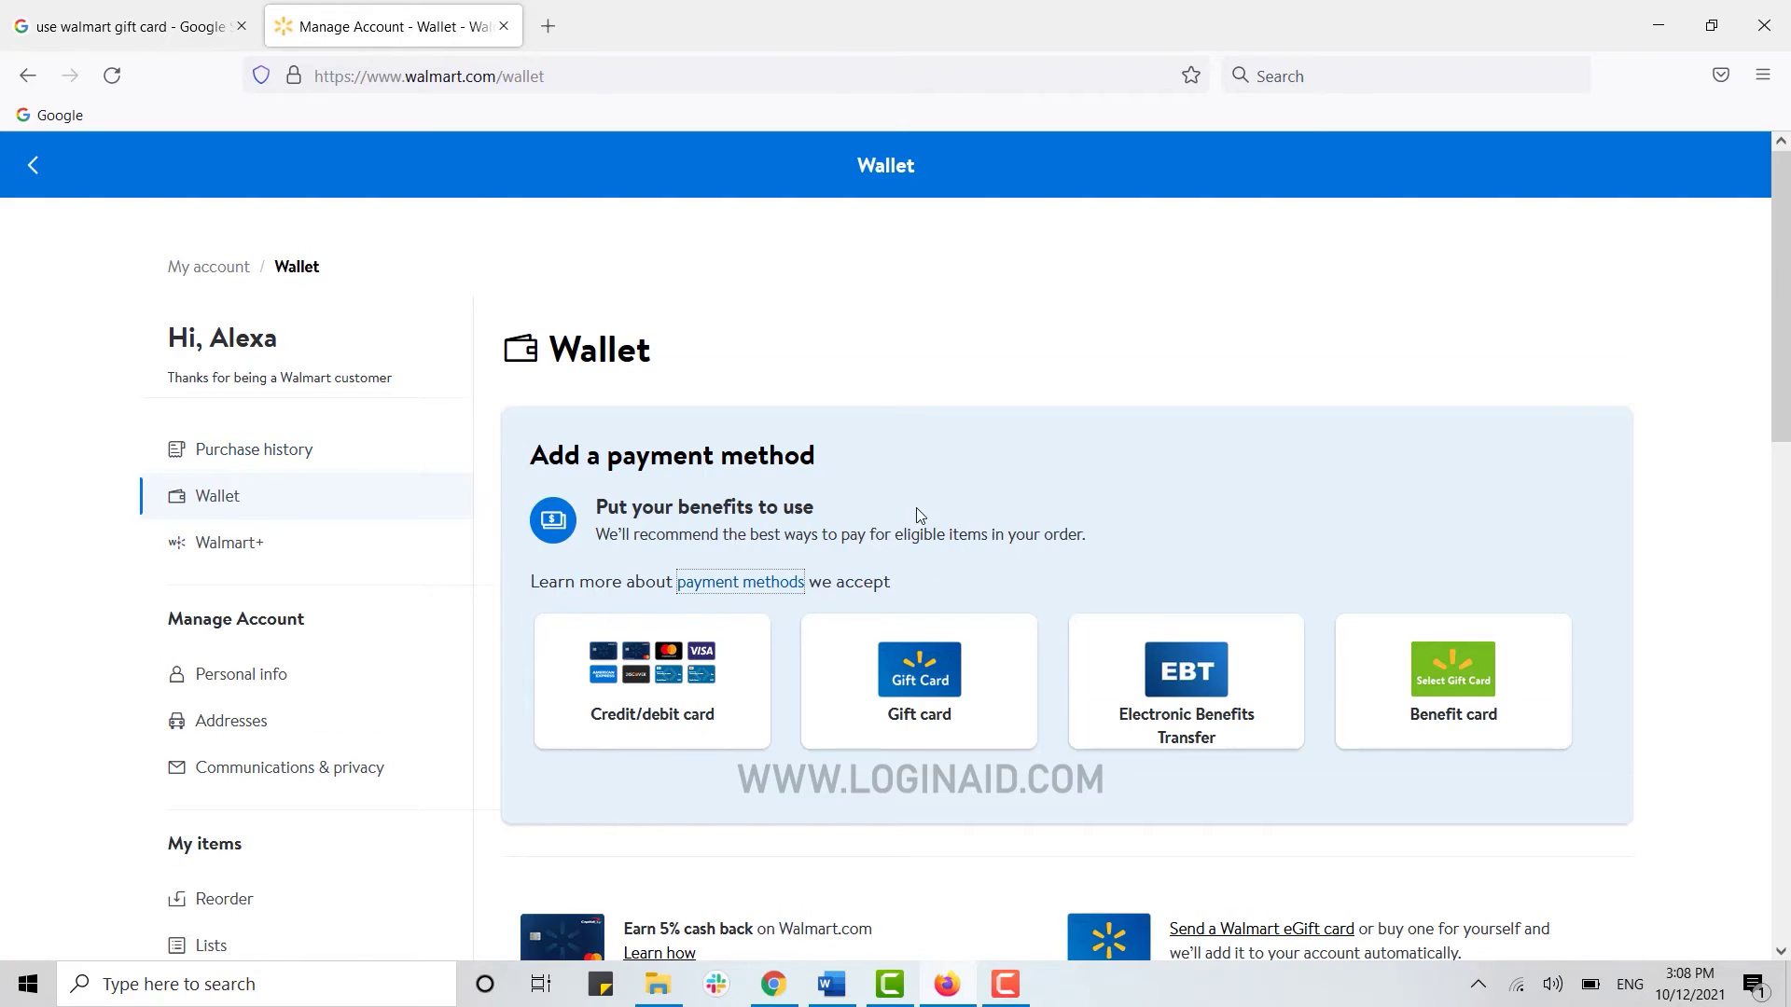
pyautogui.scroll(-1, 924, 520)
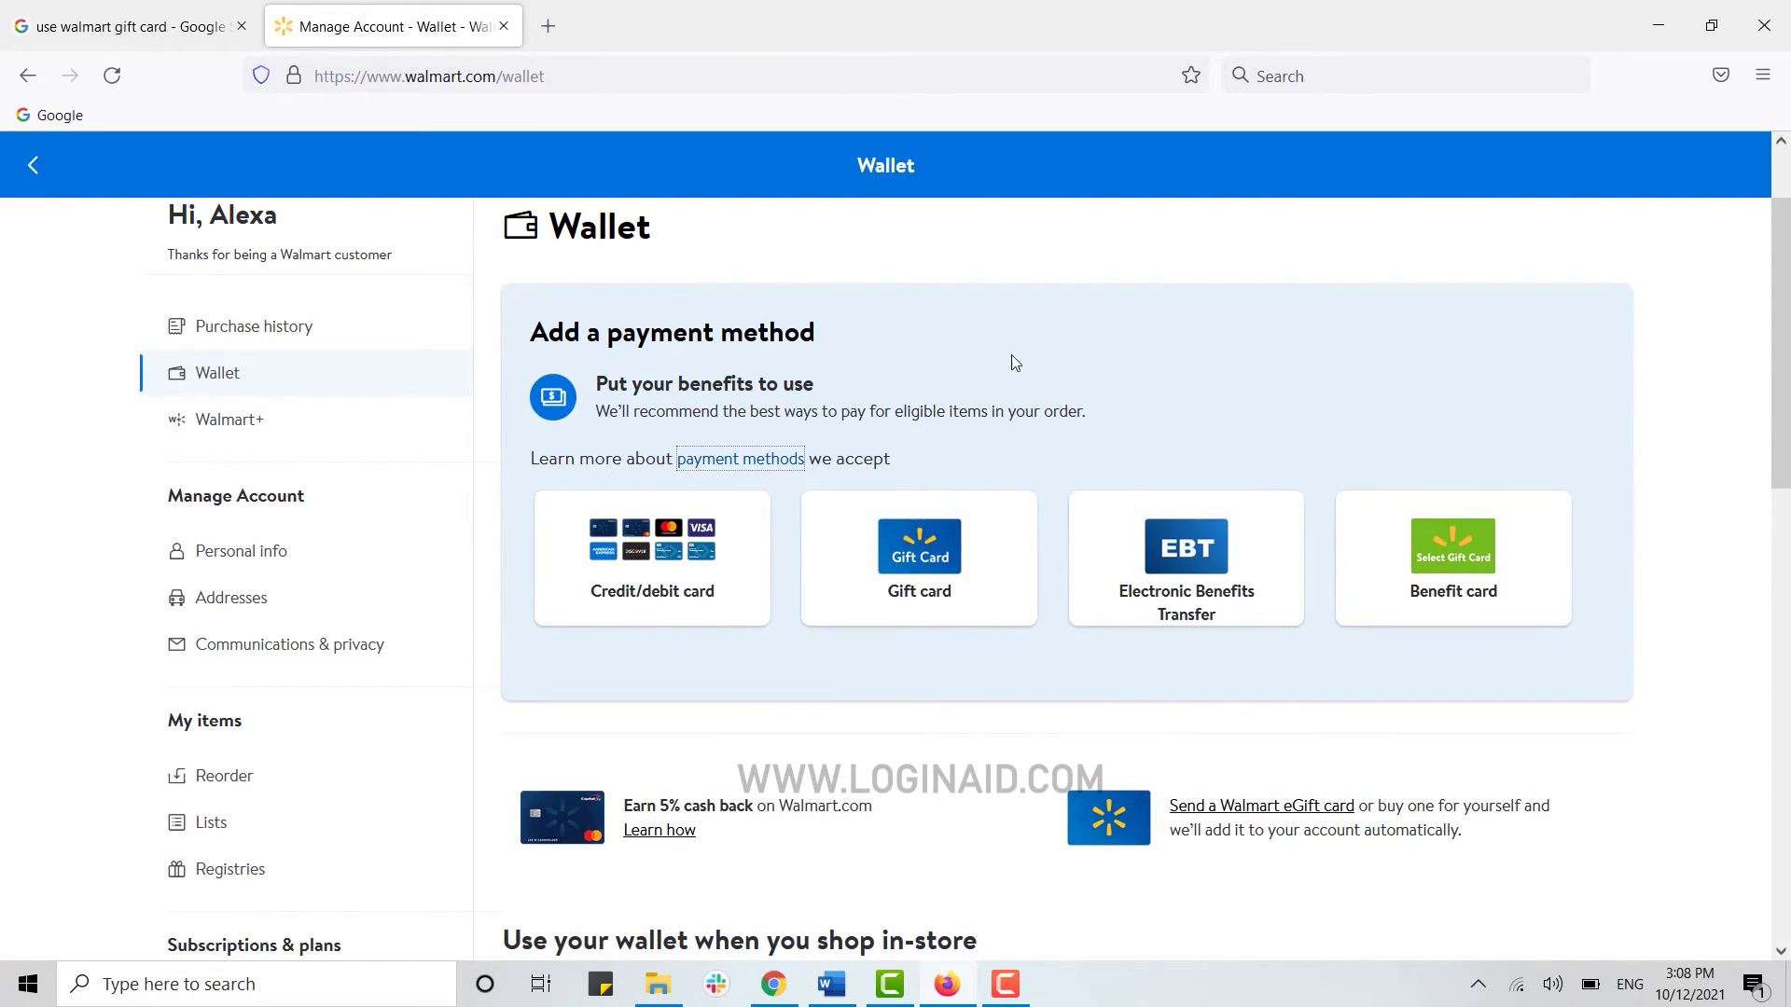
pyautogui.click(929, 557)
pyautogui.click(731, 462)
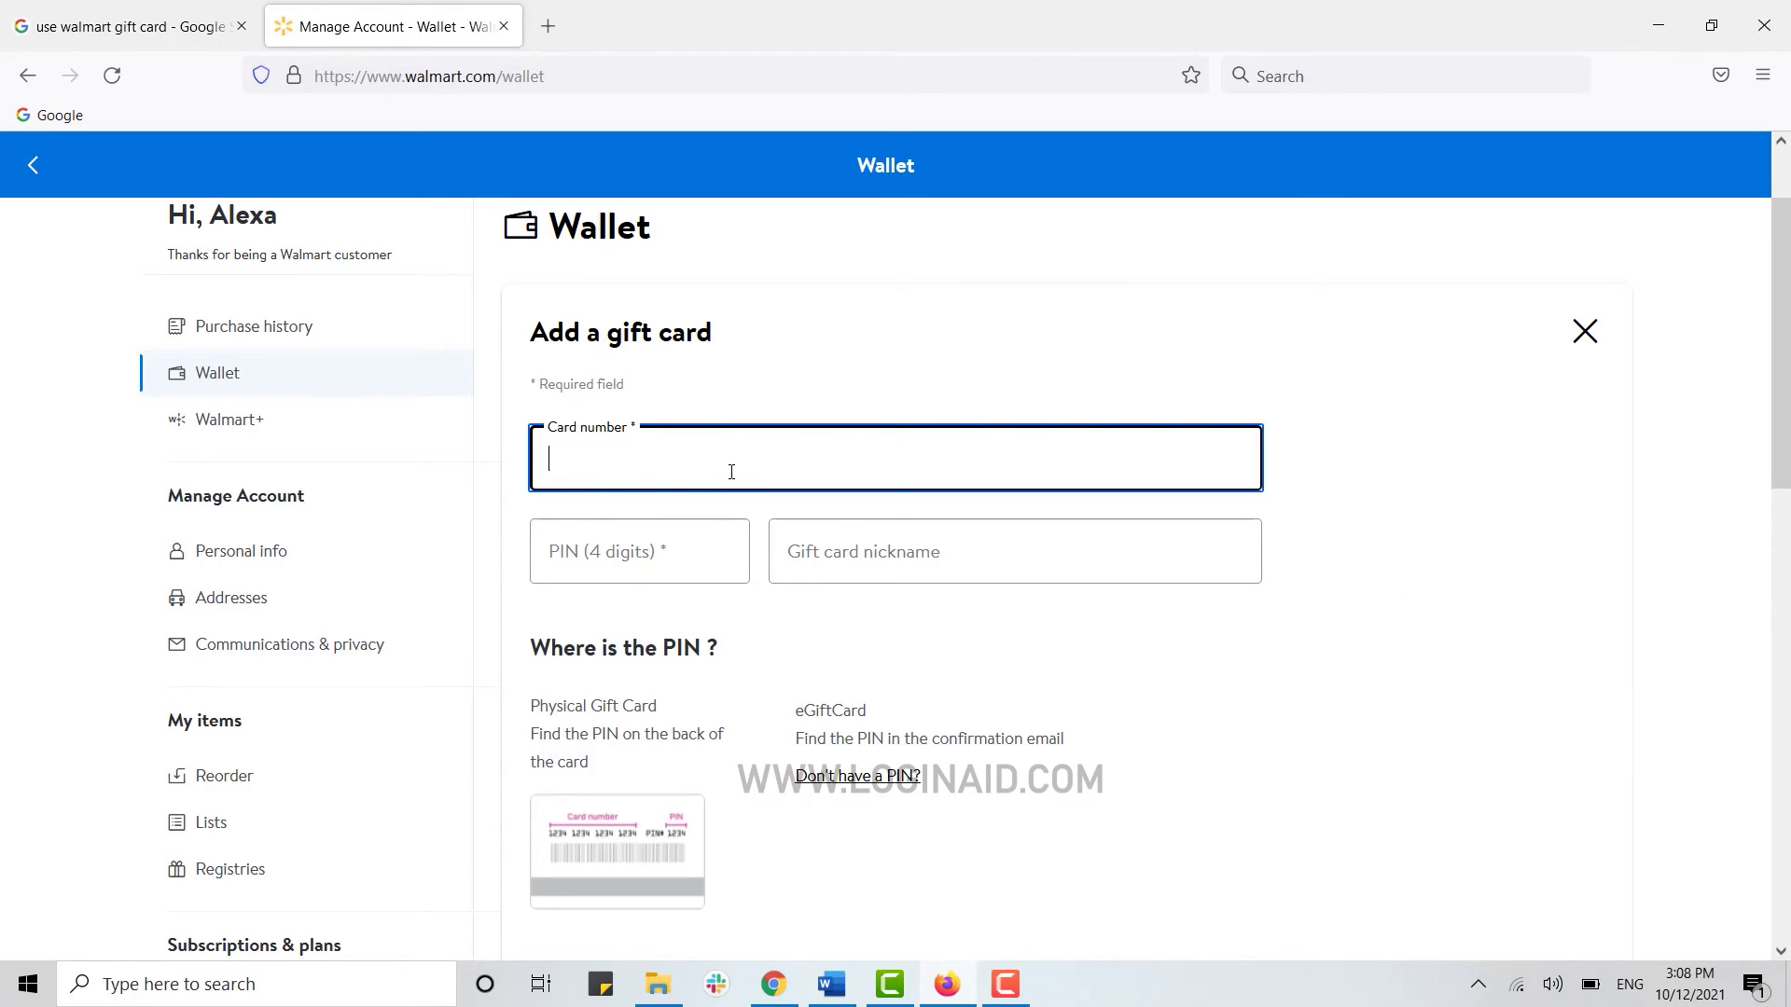
# Leave Card number and PIN blank so both are flagged as required.
pyautogui.click(679, 550)
pyautogui.click(850, 595)
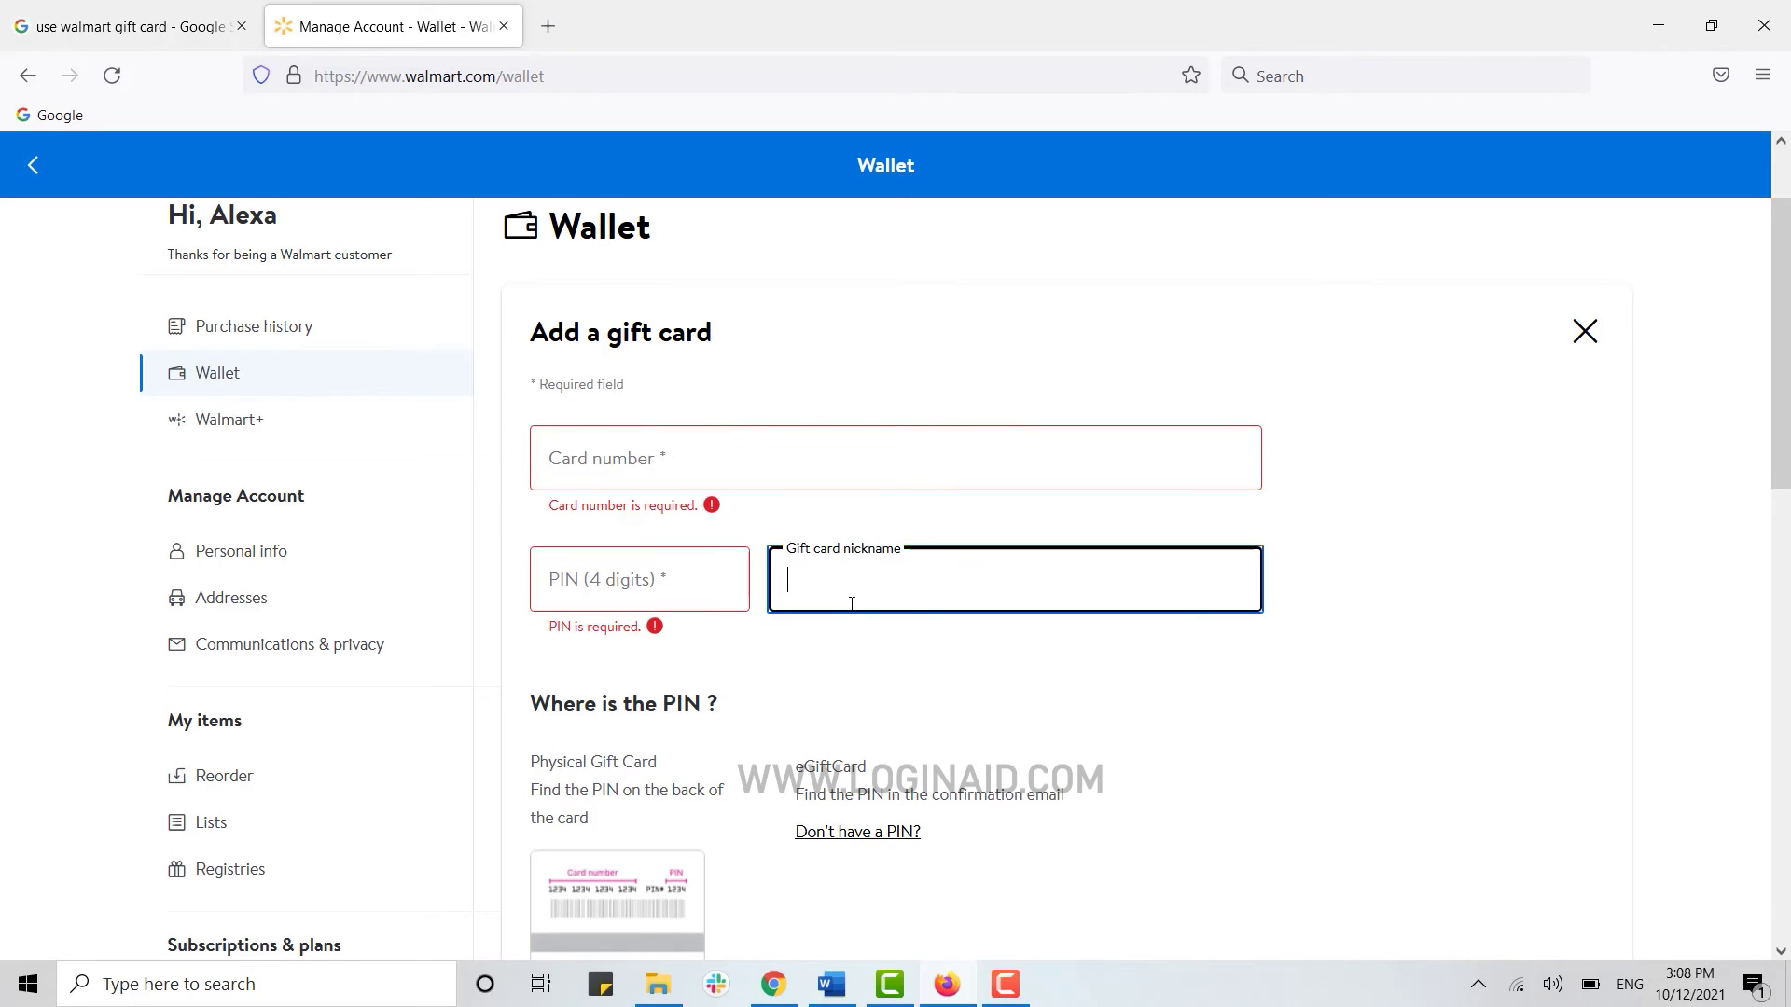
pyautogui.scroll(-1, 1147, 630)
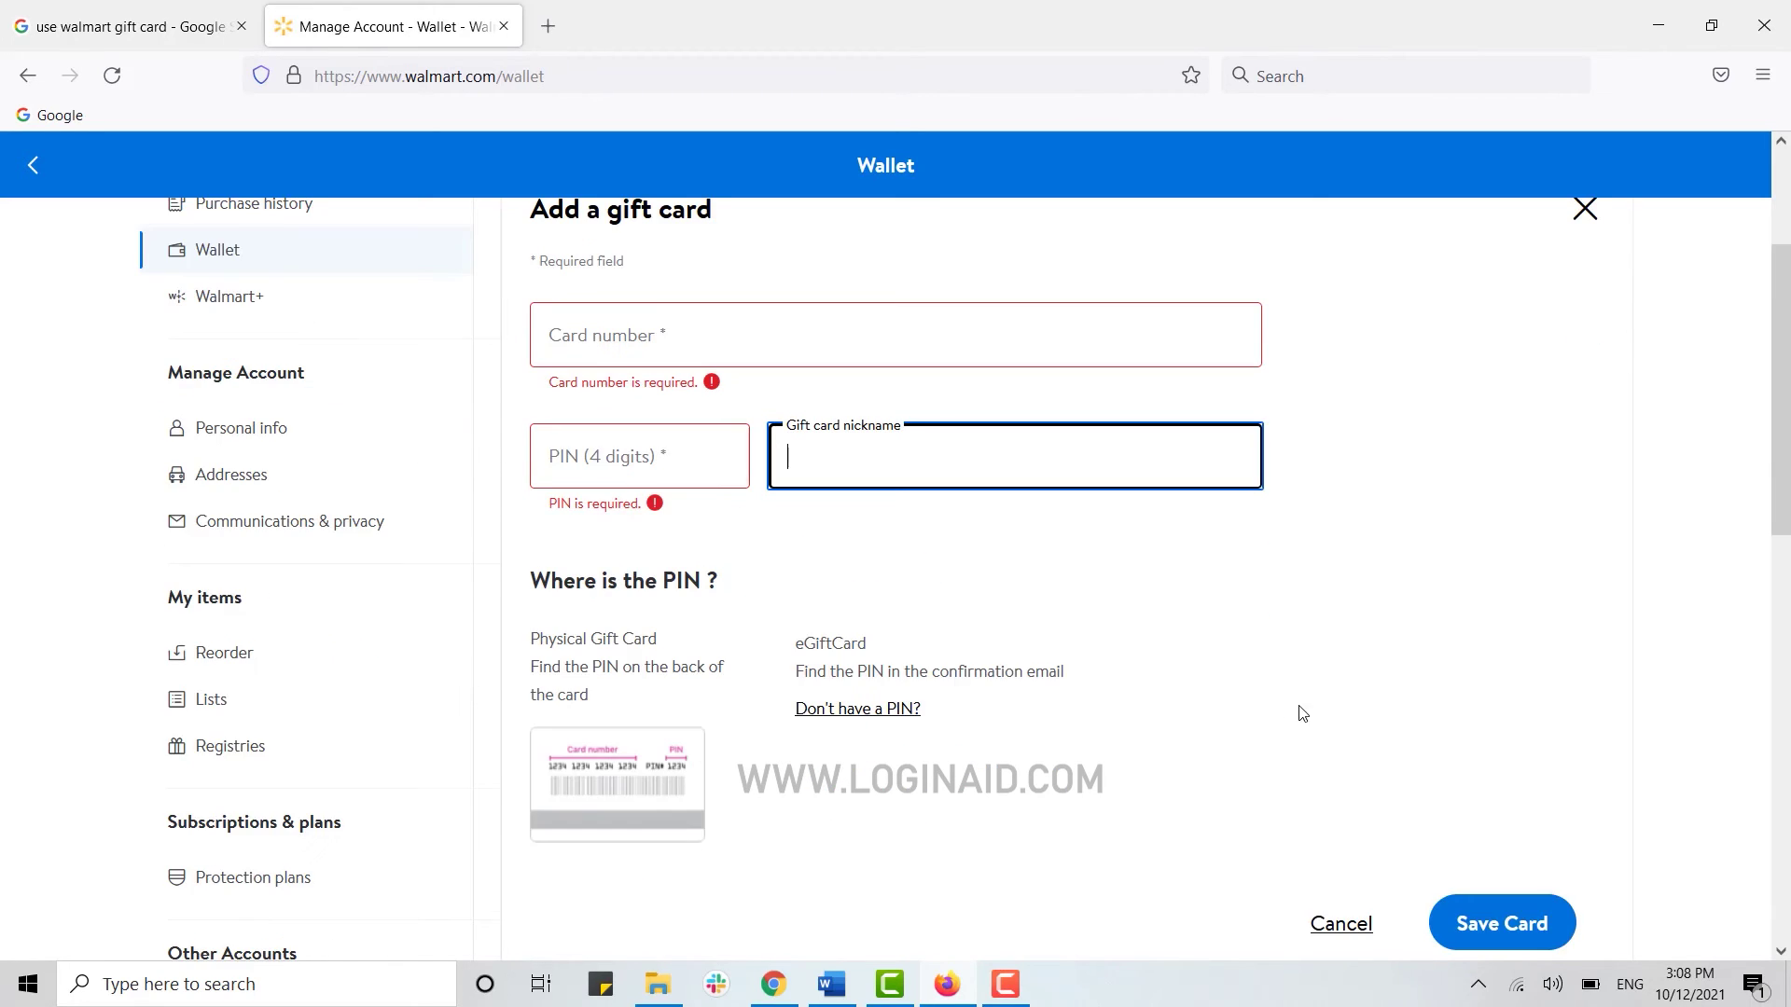
pyautogui.scroll(-1, 1287, 699)
pyautogui.scroll(-1, 1287, 715)
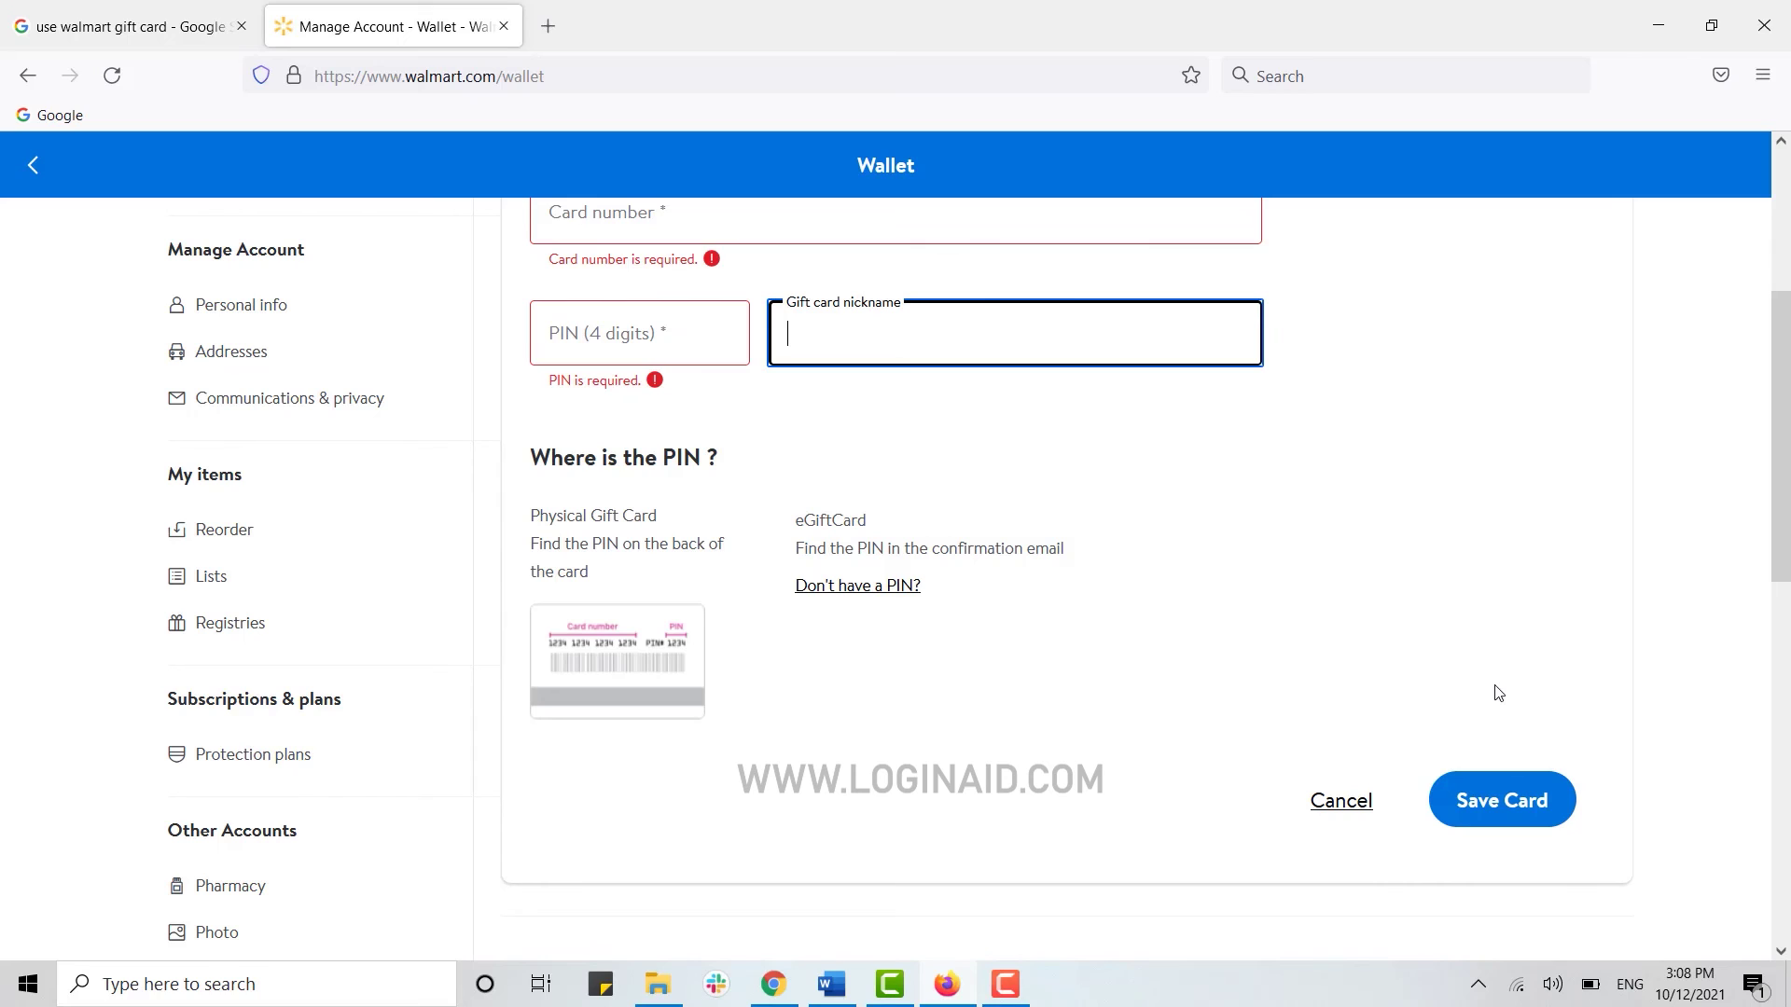
pyautogui.scroll(1, 1173, 577)
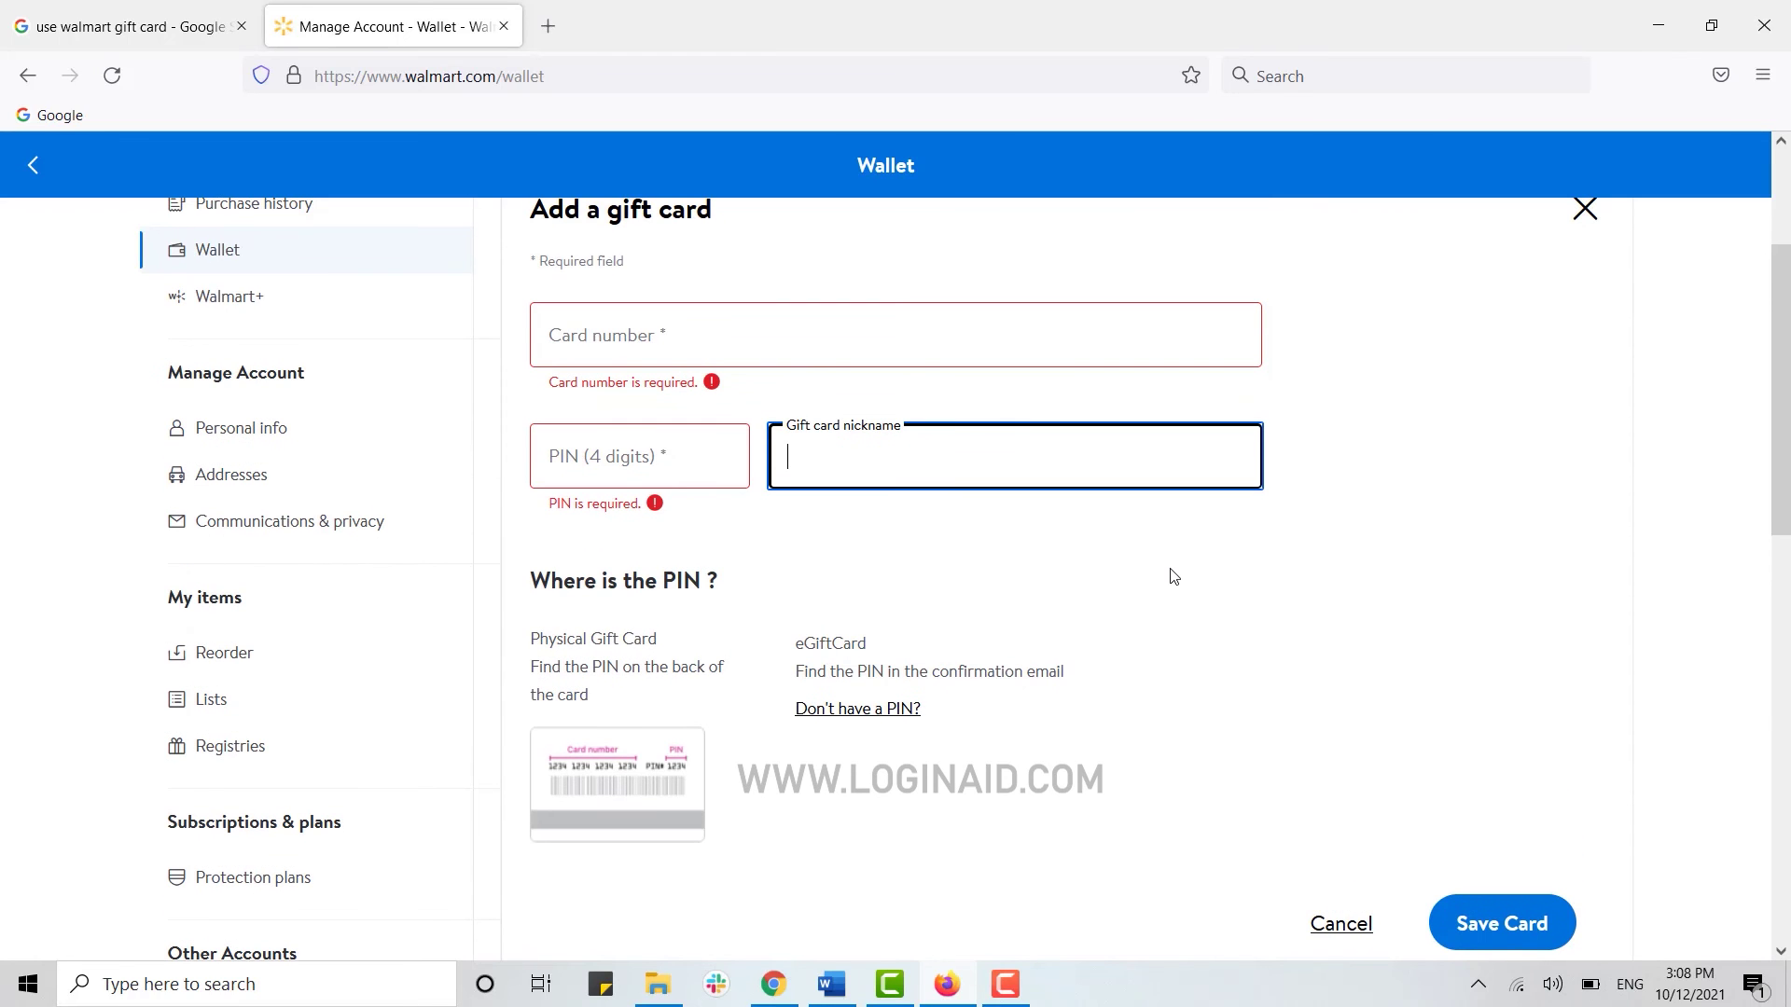